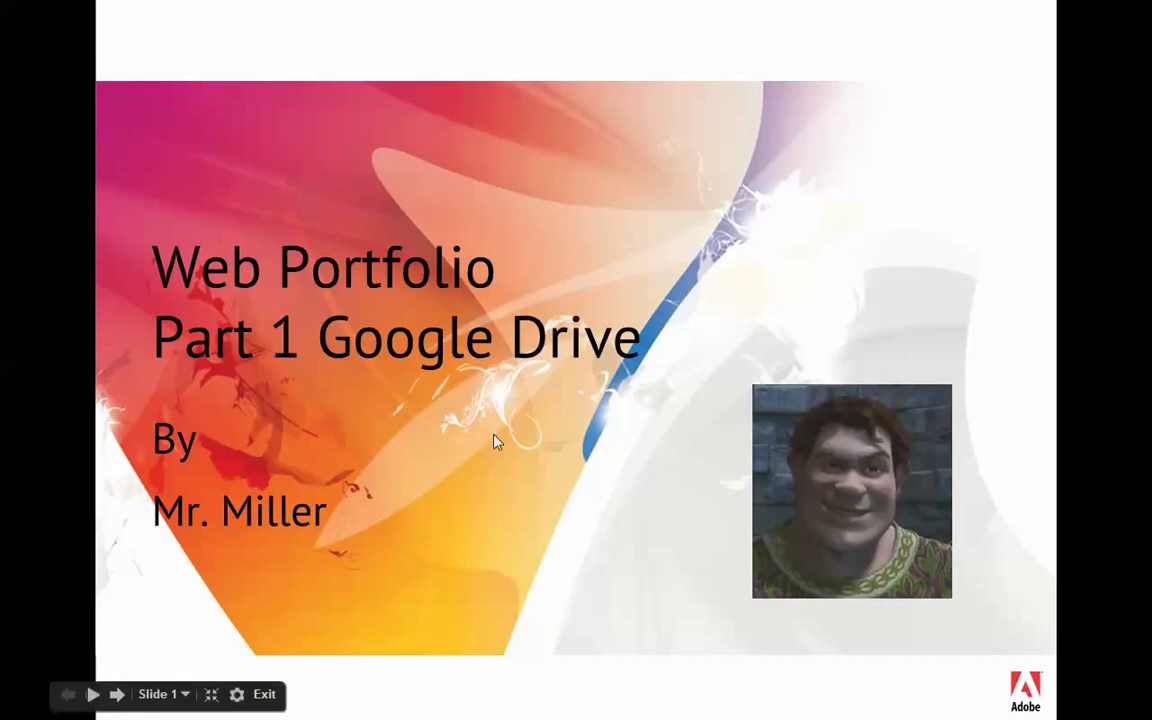
Advance the presentation from slide 1 to slide 4's school Gmail account instructions
click(512, 512)
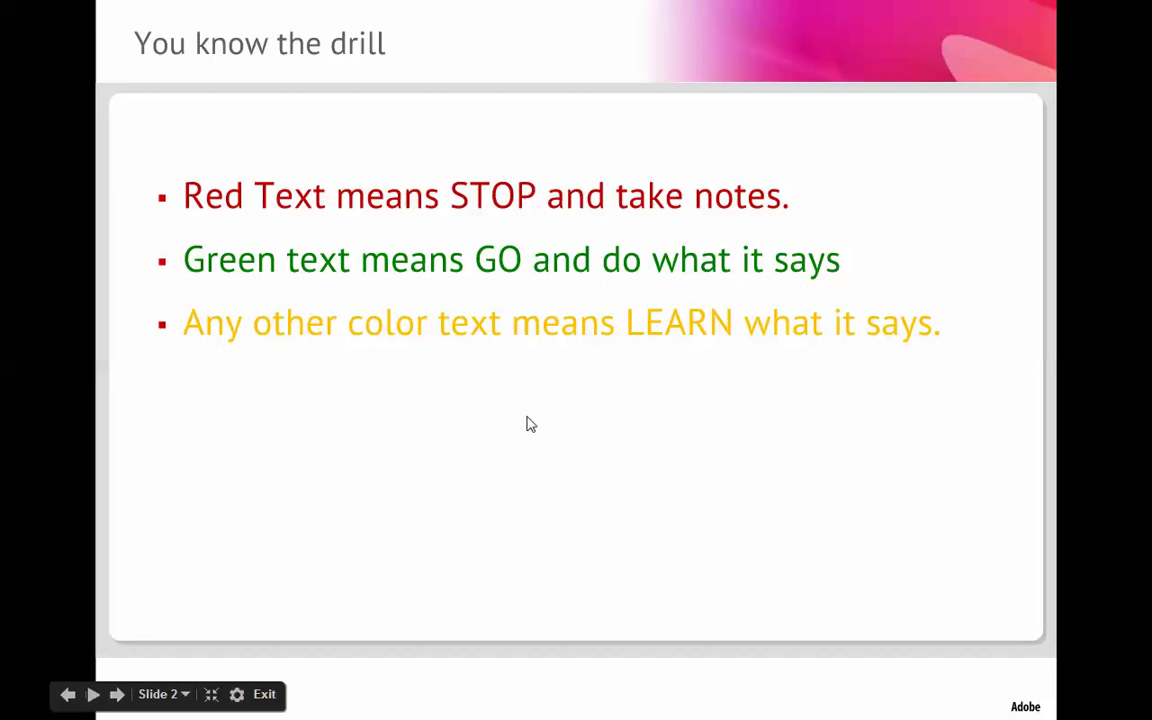
key(Right)
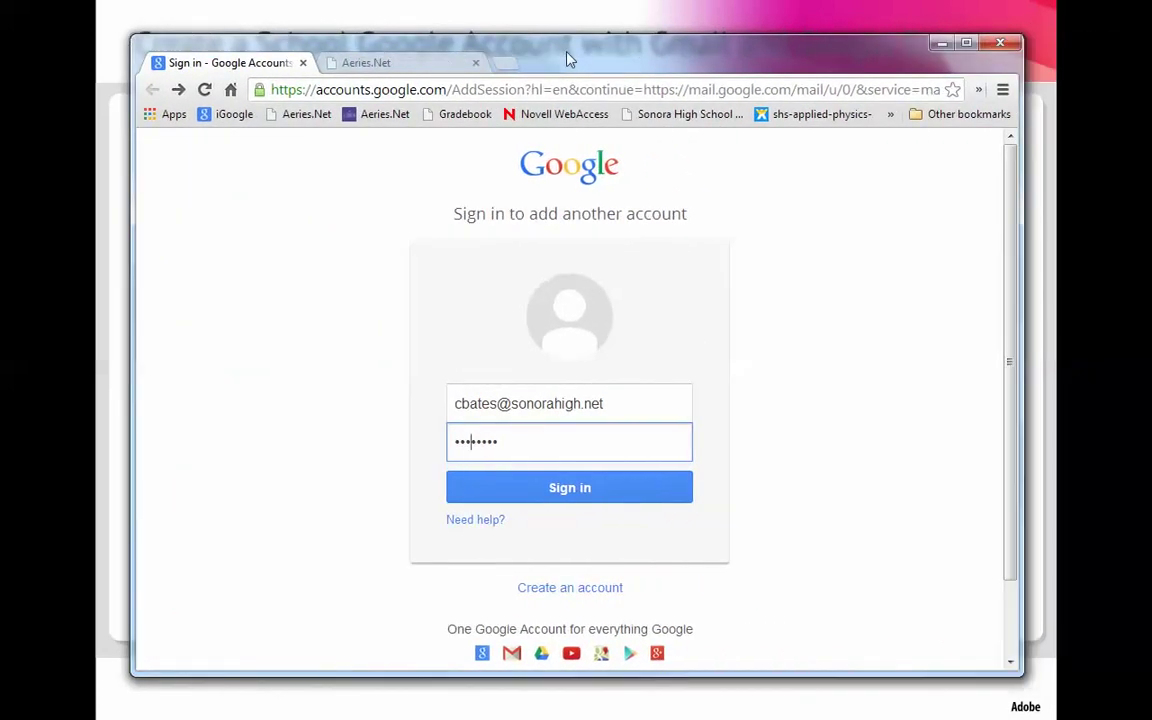
Maximize the browser and sign in to the school Google account with its password
click(978, 46)
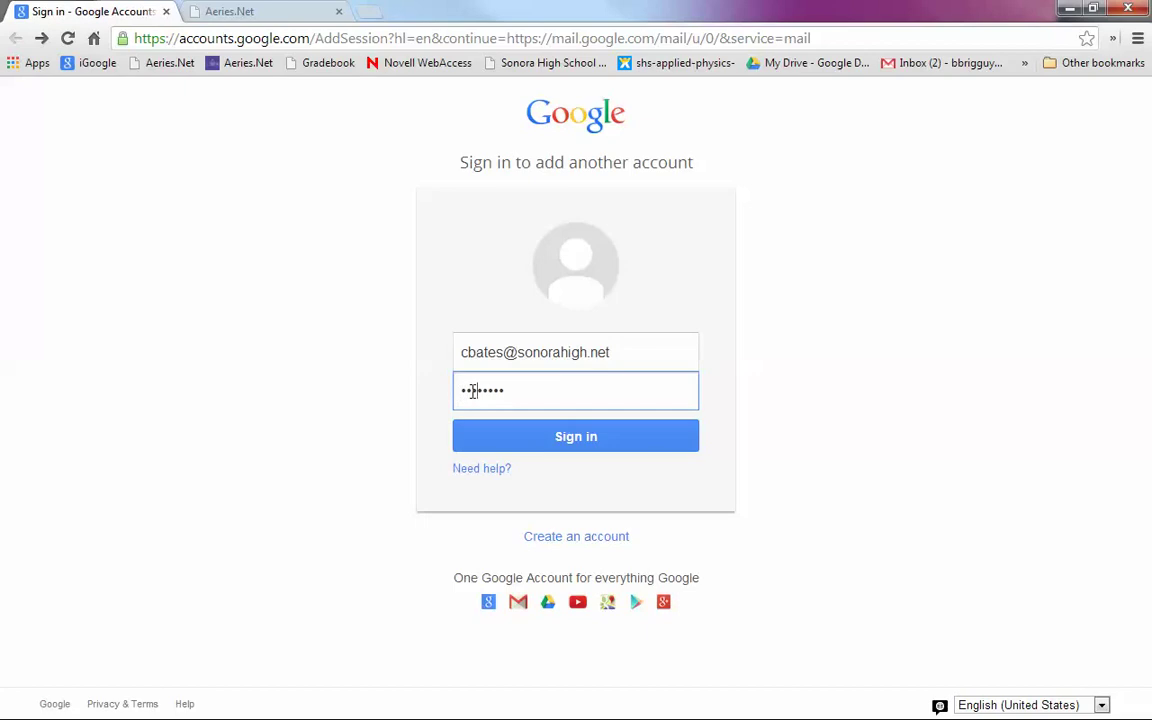
click(477, 390)
click(543, 445)
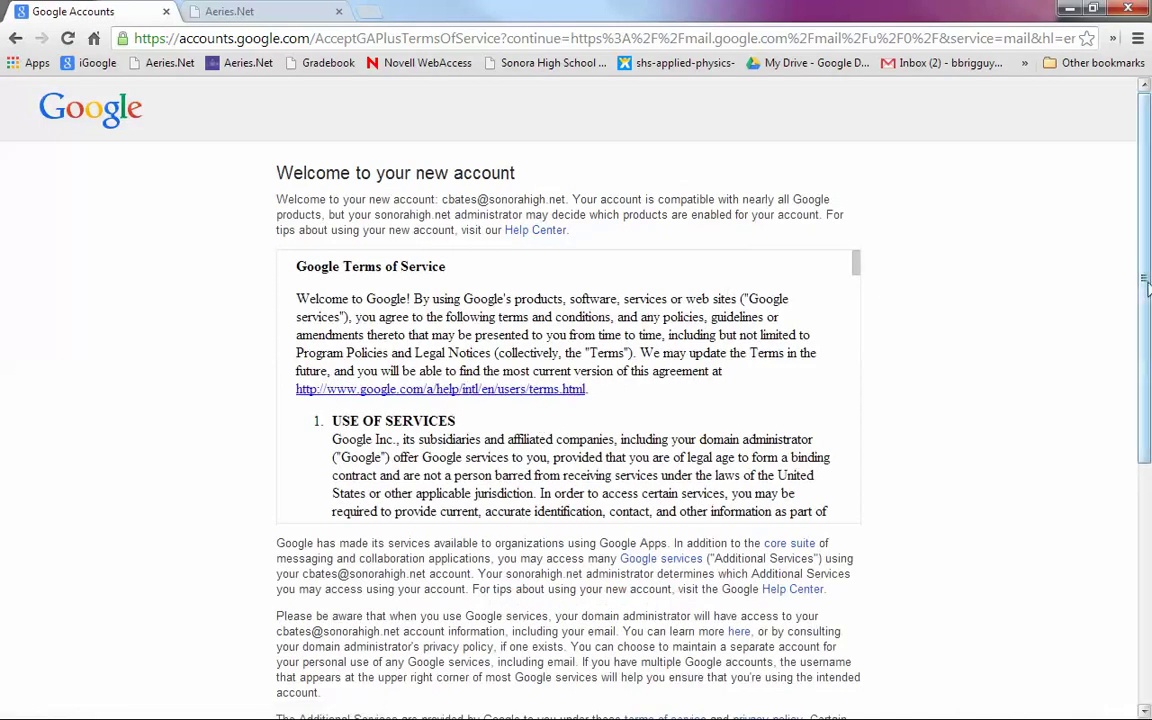
Enter the verification letters and accept Google's Terms of Service for the new account
drag(1146, 370, 1147, 610)
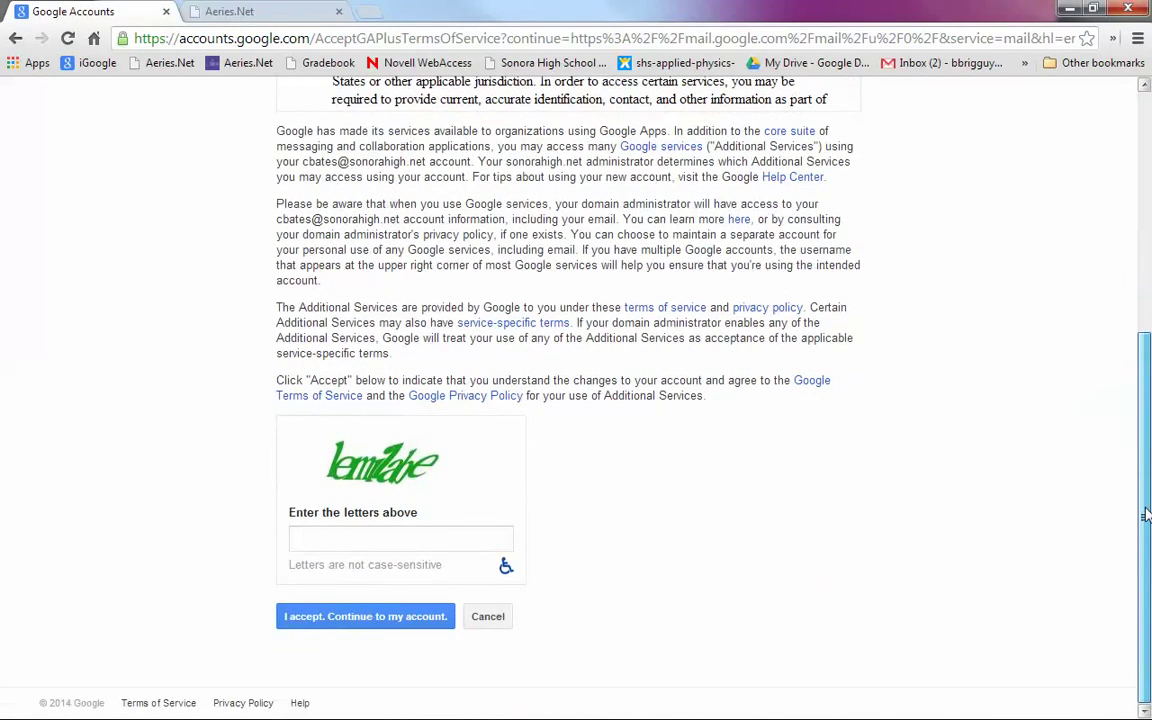
click(336, 537)
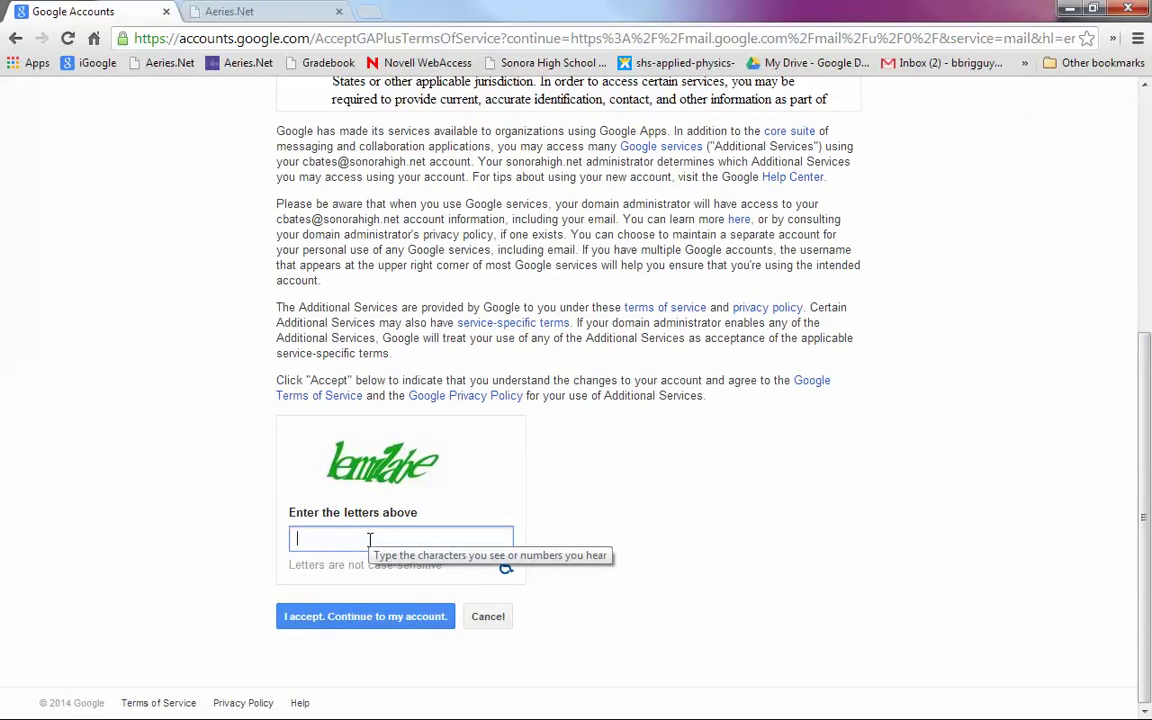
text(lemilabe)
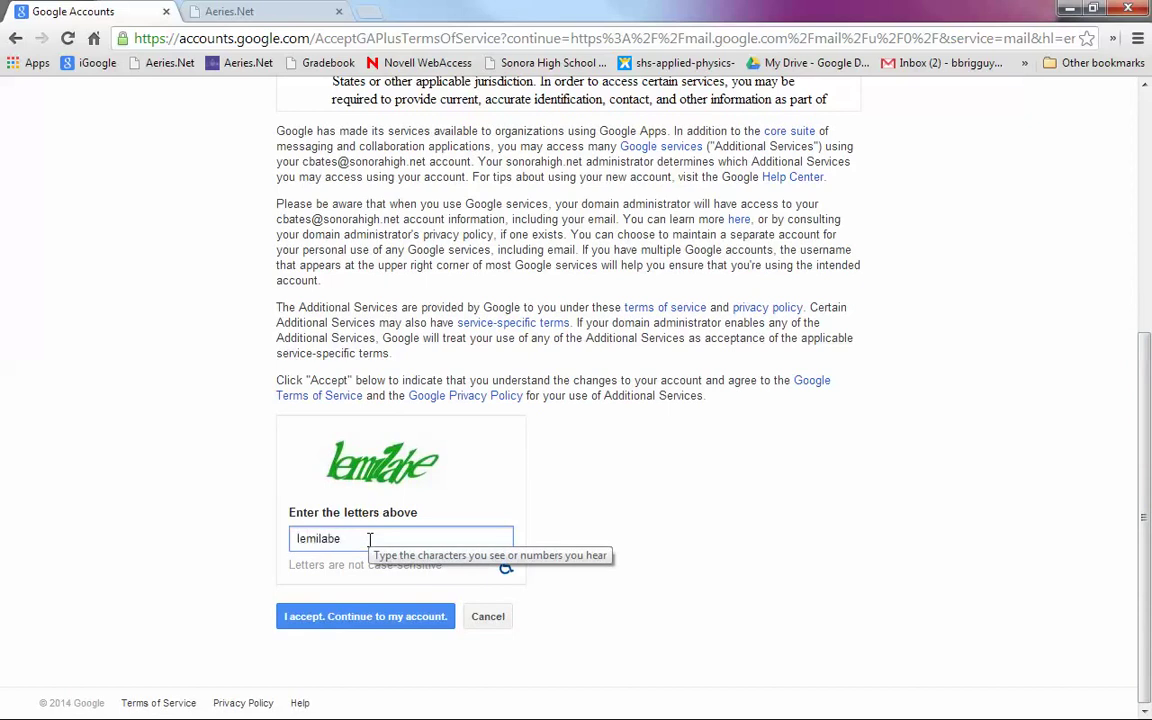
click(376, 617)
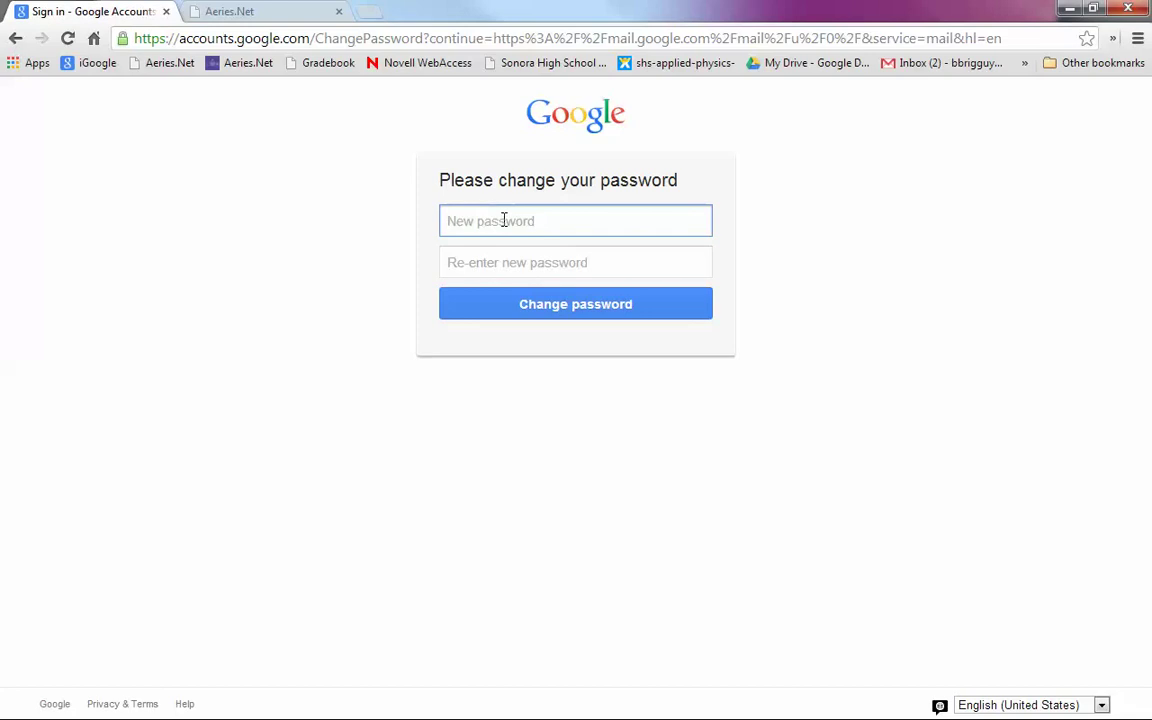
Enter the new account password, re-enter it, and submit the change
text(••••••••••)
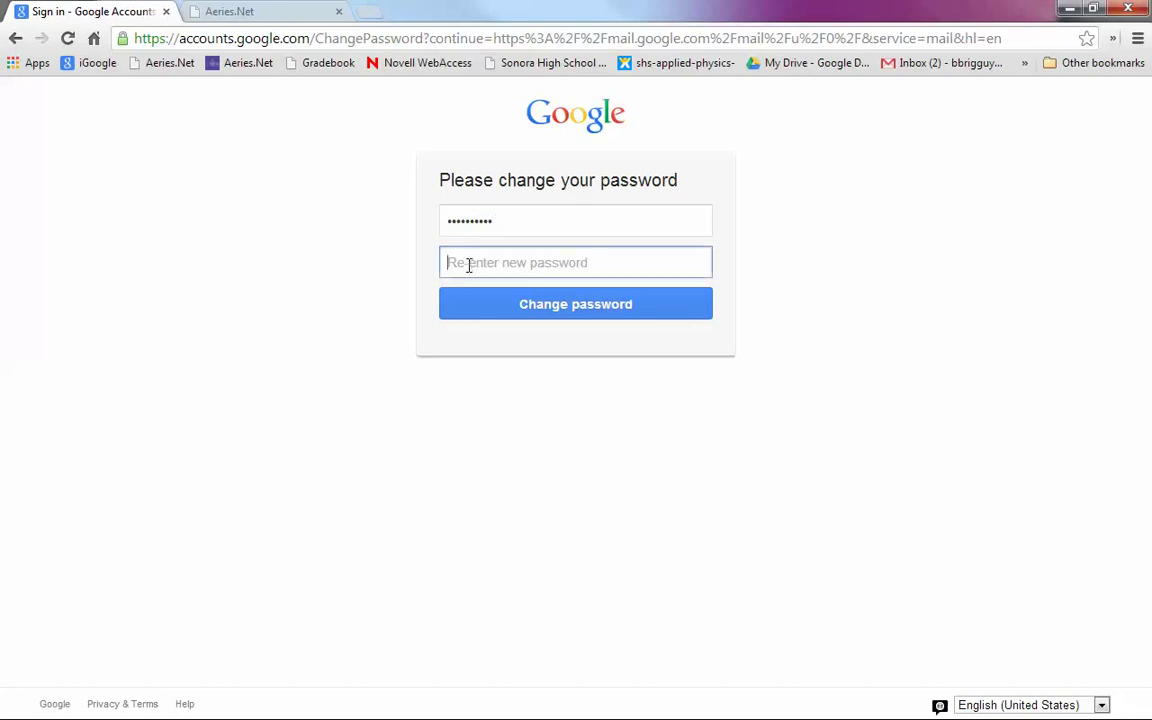
click(468, 265)
text(a)
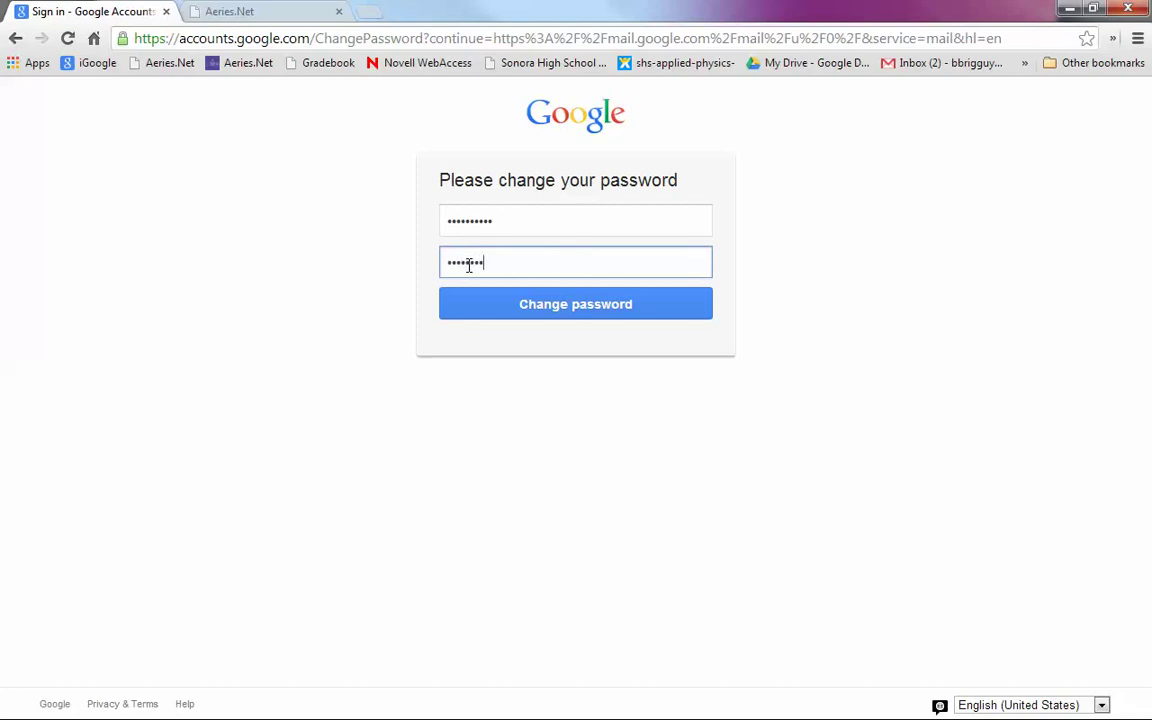
click(535, 305)
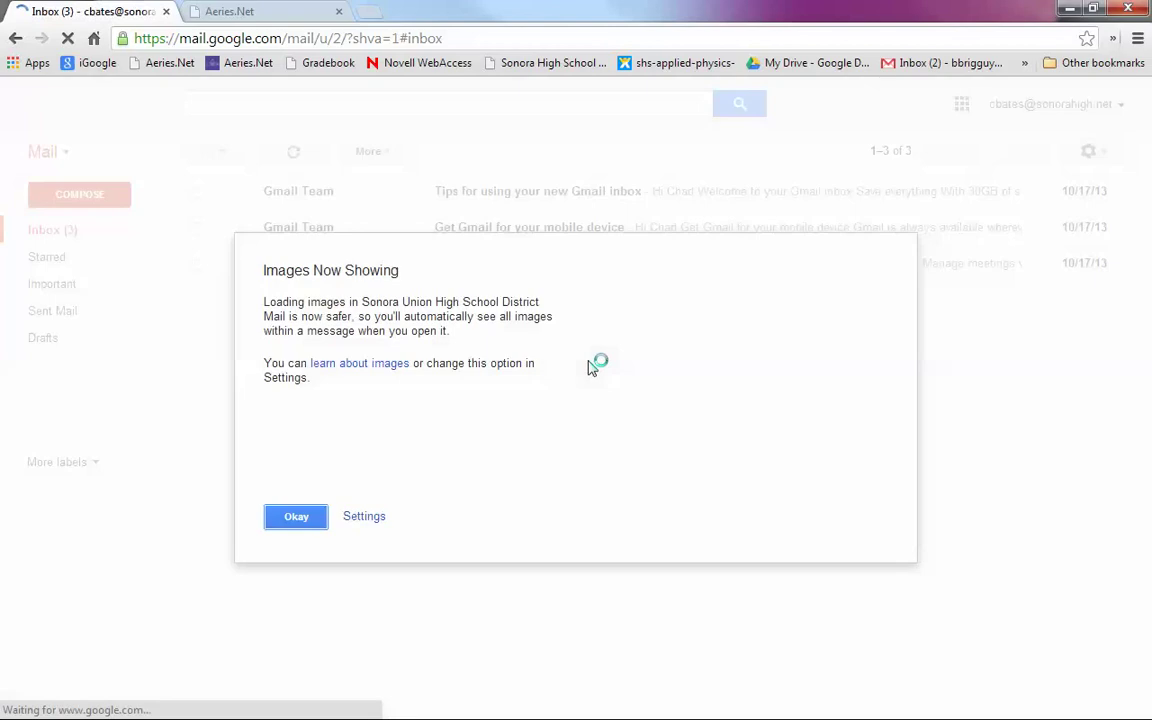
Dismiss the 'Images Now Showing' notice with Okay
click(297, 525)
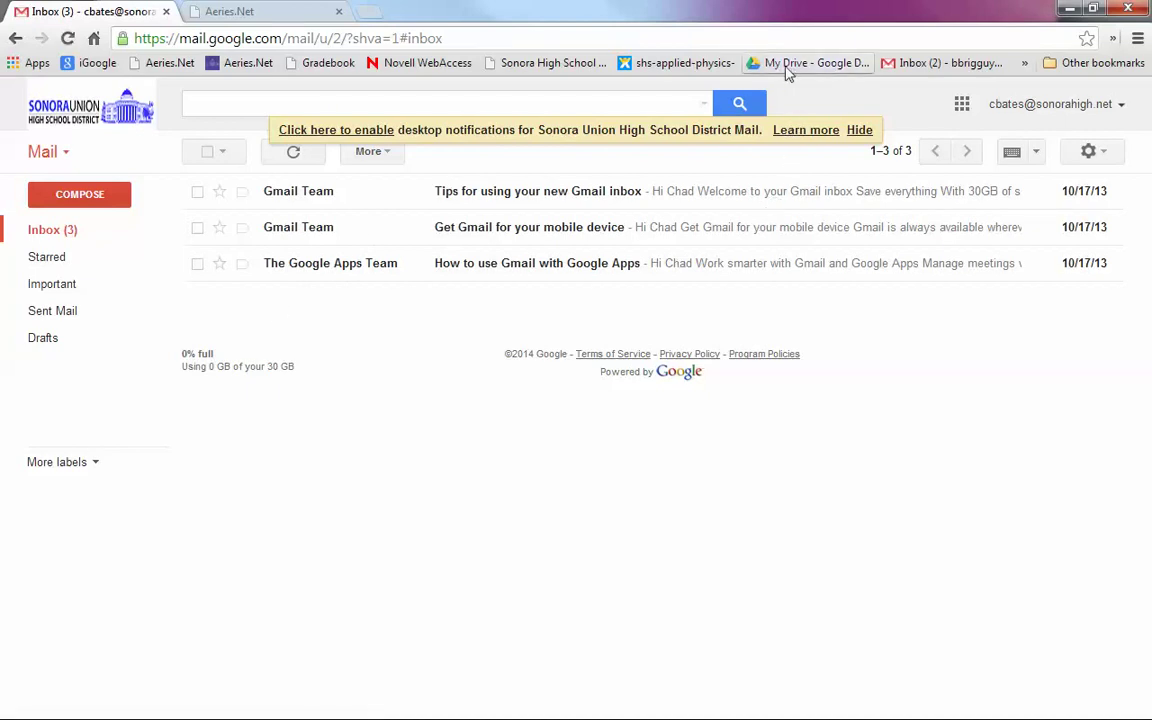
From My Drive, go through the teacher folder, Tech and 115 Gmail and GoogleDrive into NinethGrade
click(789, 72)
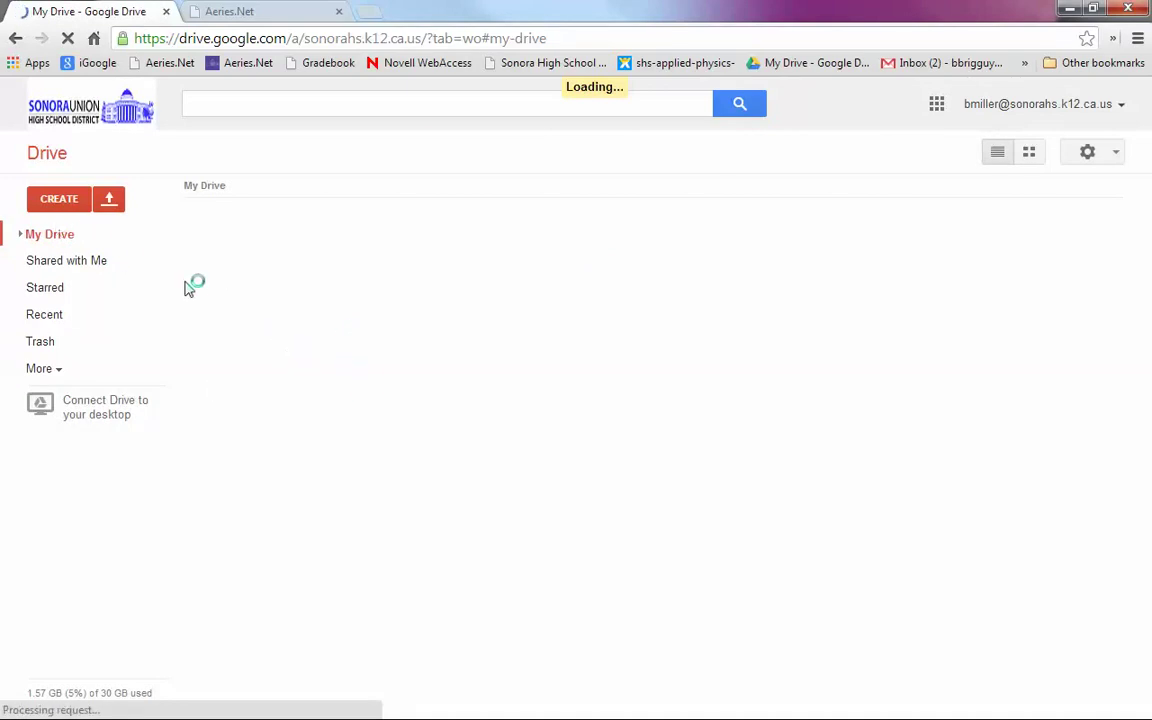
click(60, 205)
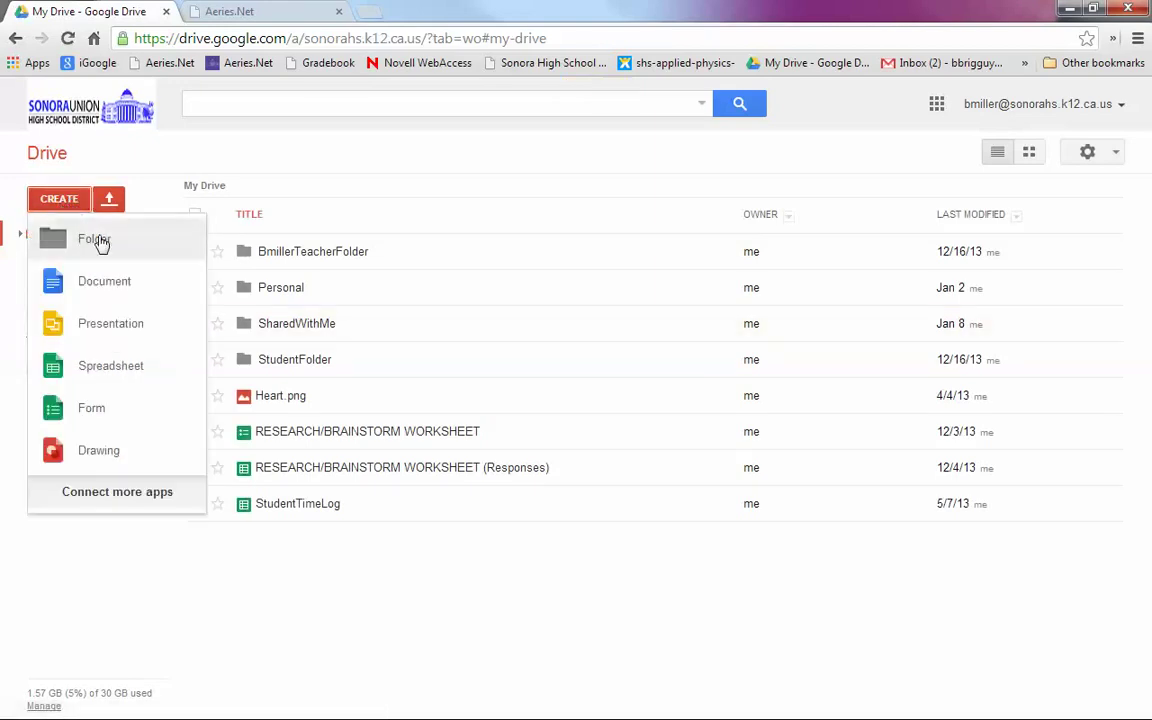
click(330, 598)
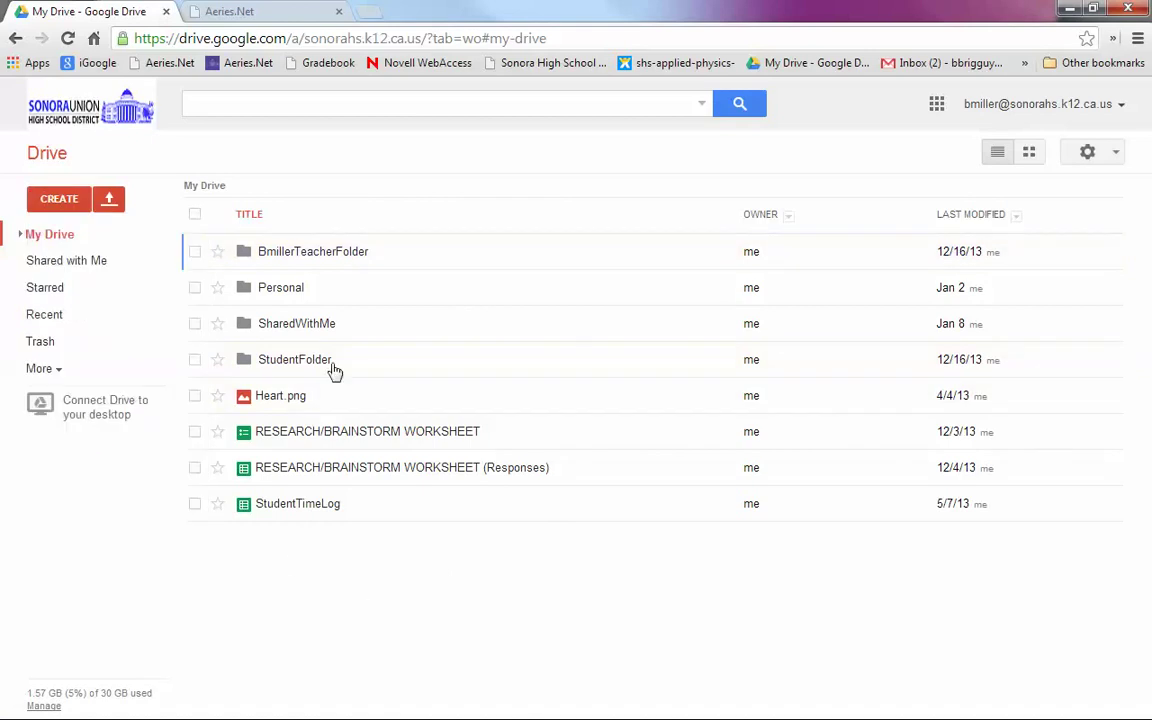
click(284, 256)
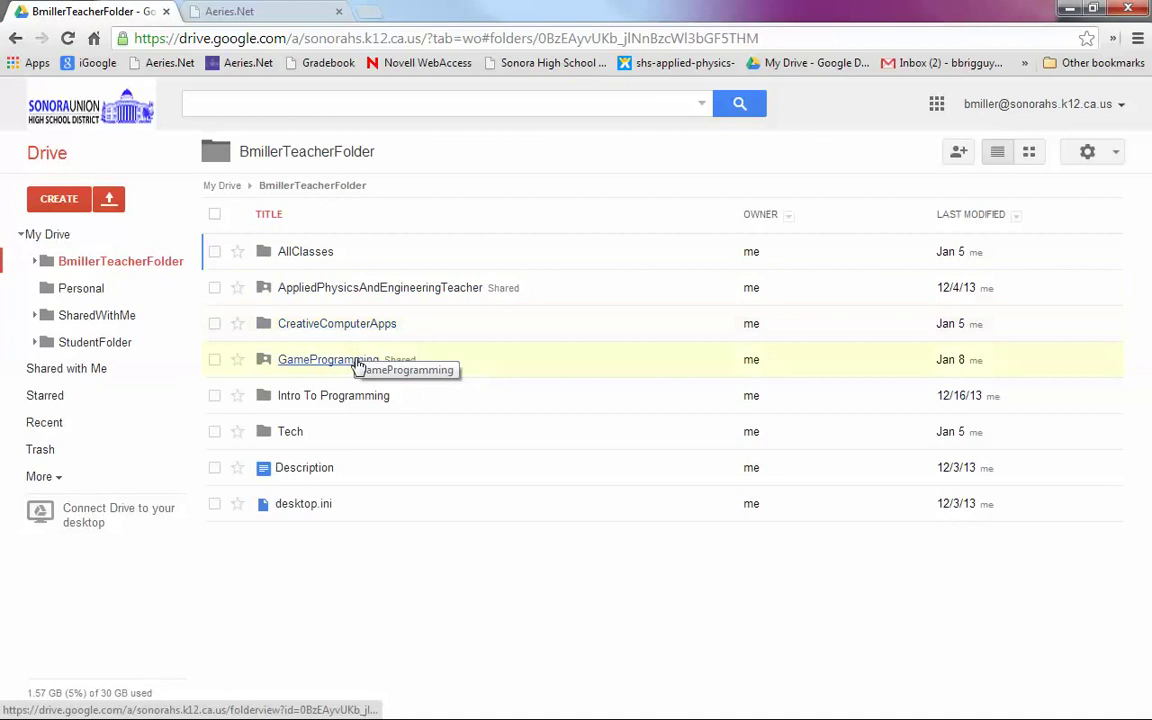
click(295, 436)
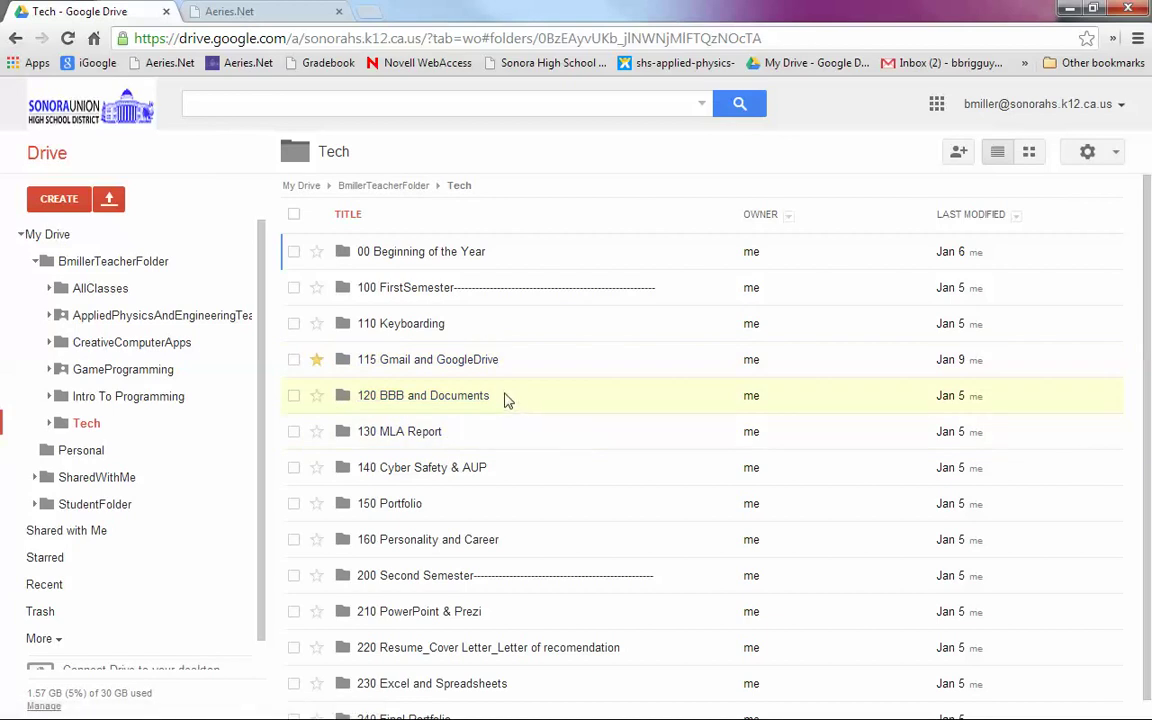
click(426, 366)
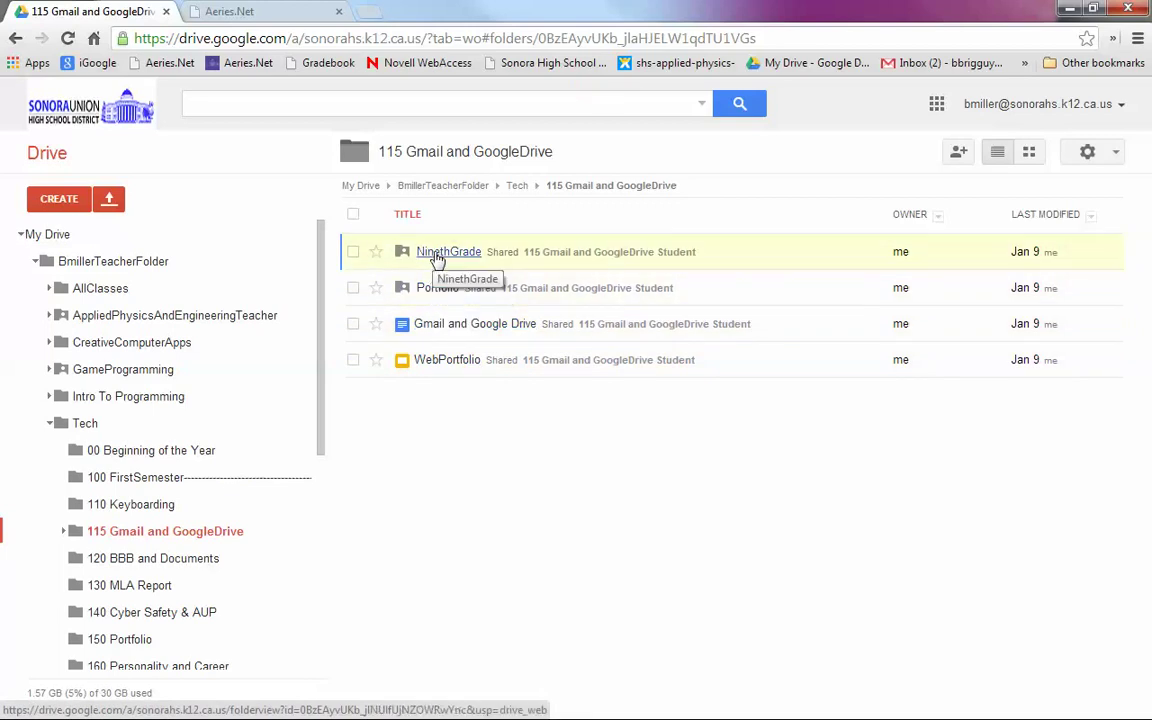
click(437, 256)
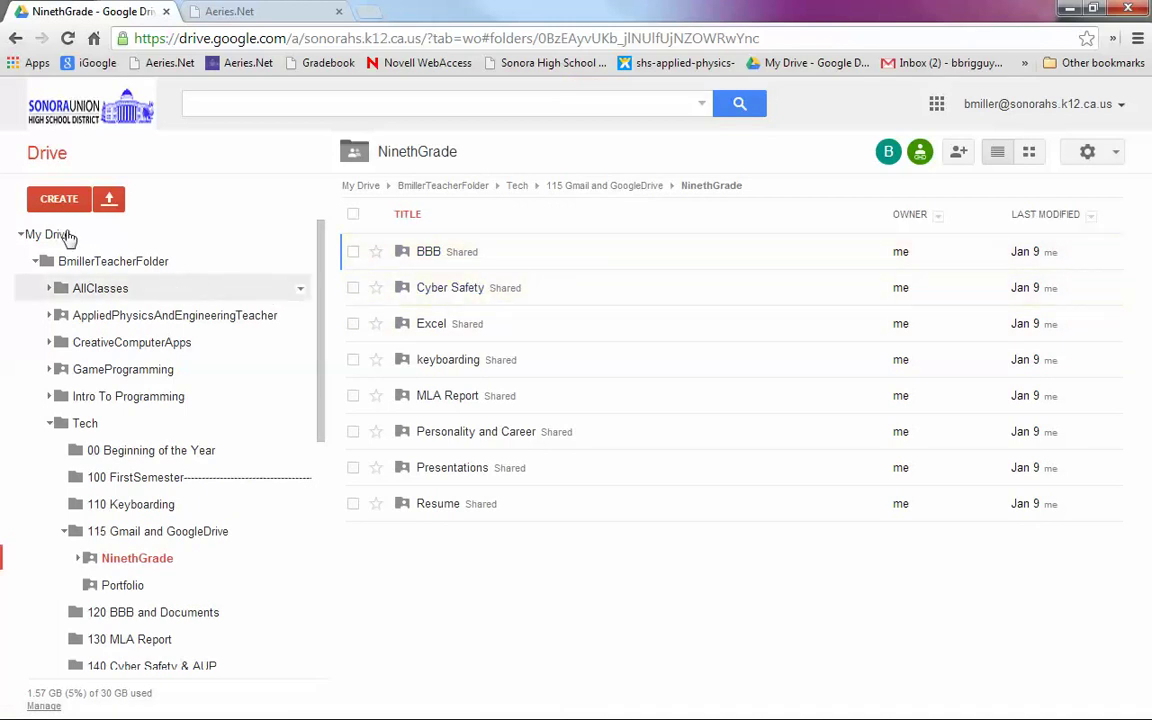
Create a new shared folder named 'Tech' inside NinethGrade
click(64, 198)
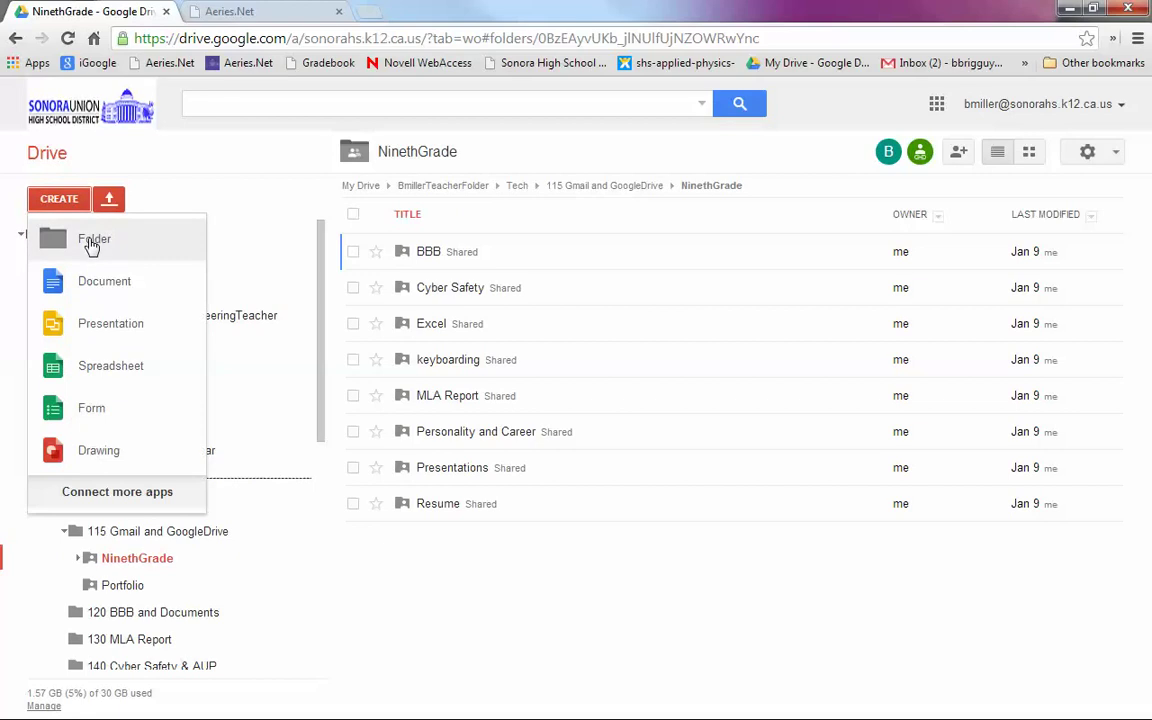
click(91, 241)
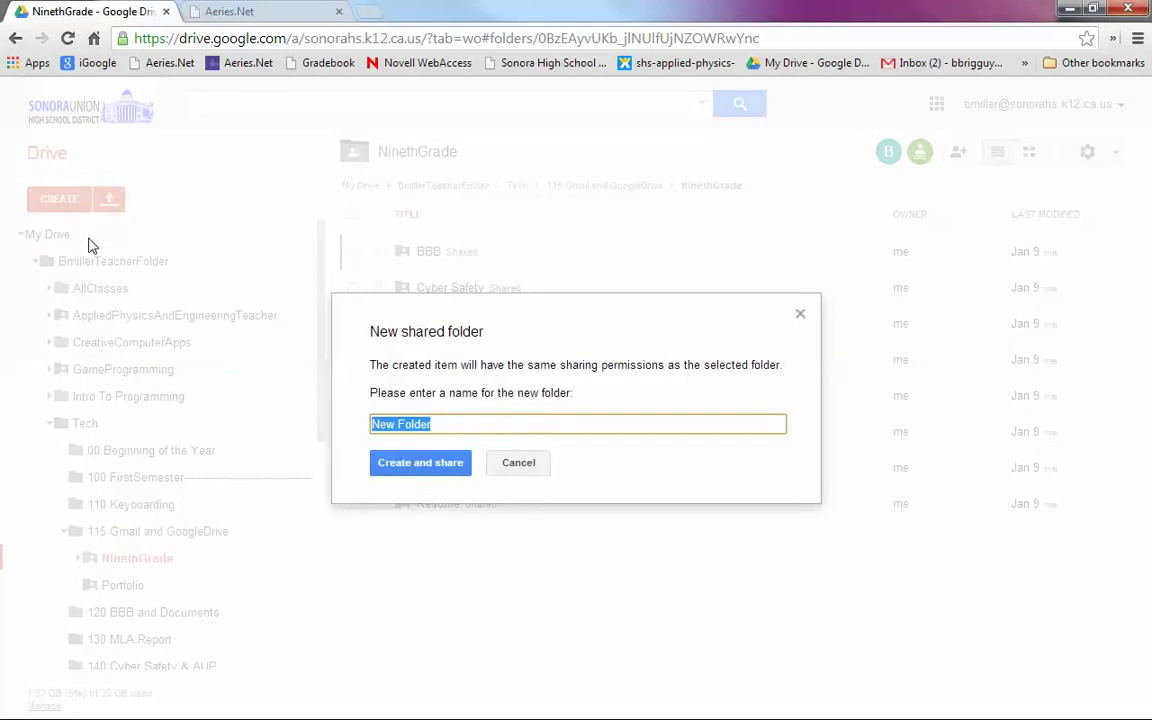
text(T)
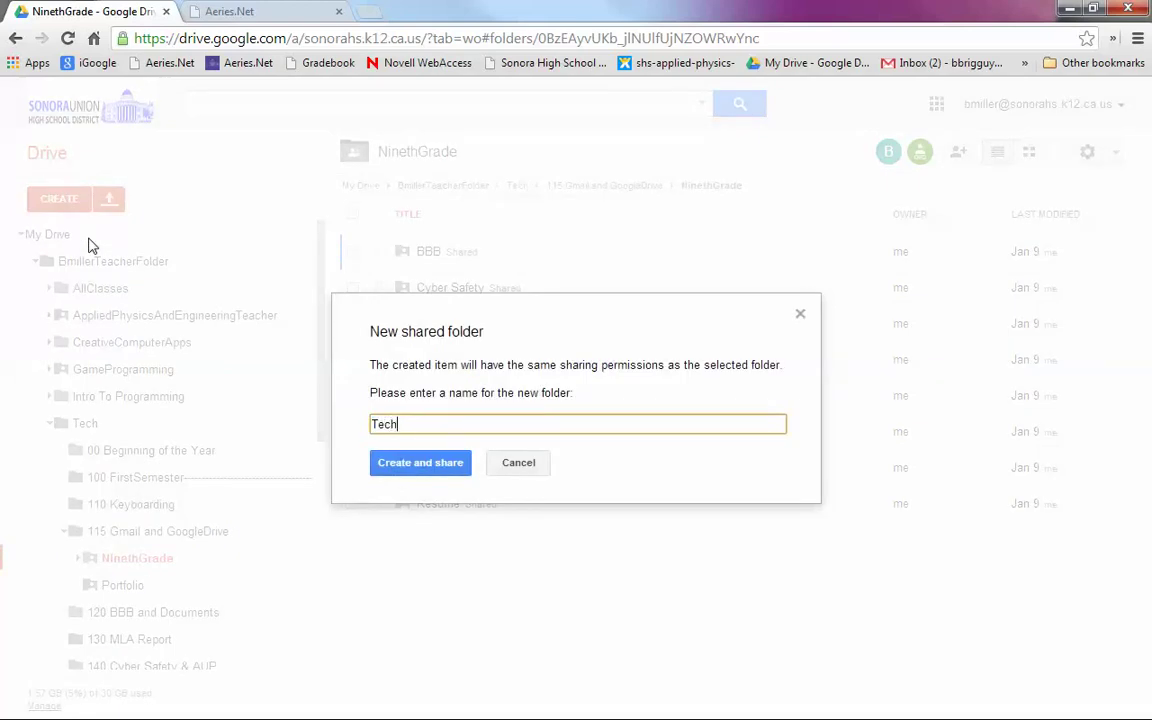
text(ech)
click(427, 466)
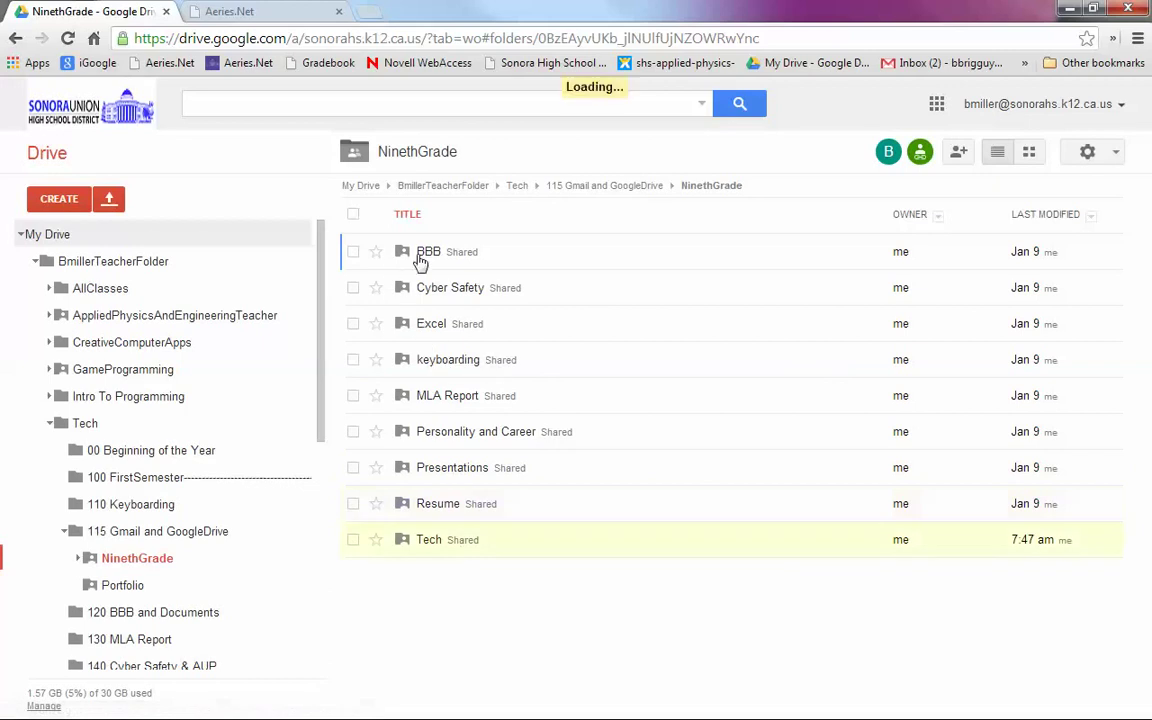
Move the BBB, Cyber Safety and Excel folders into Tech, then open Tech
drag(421, 260, 428, 540)
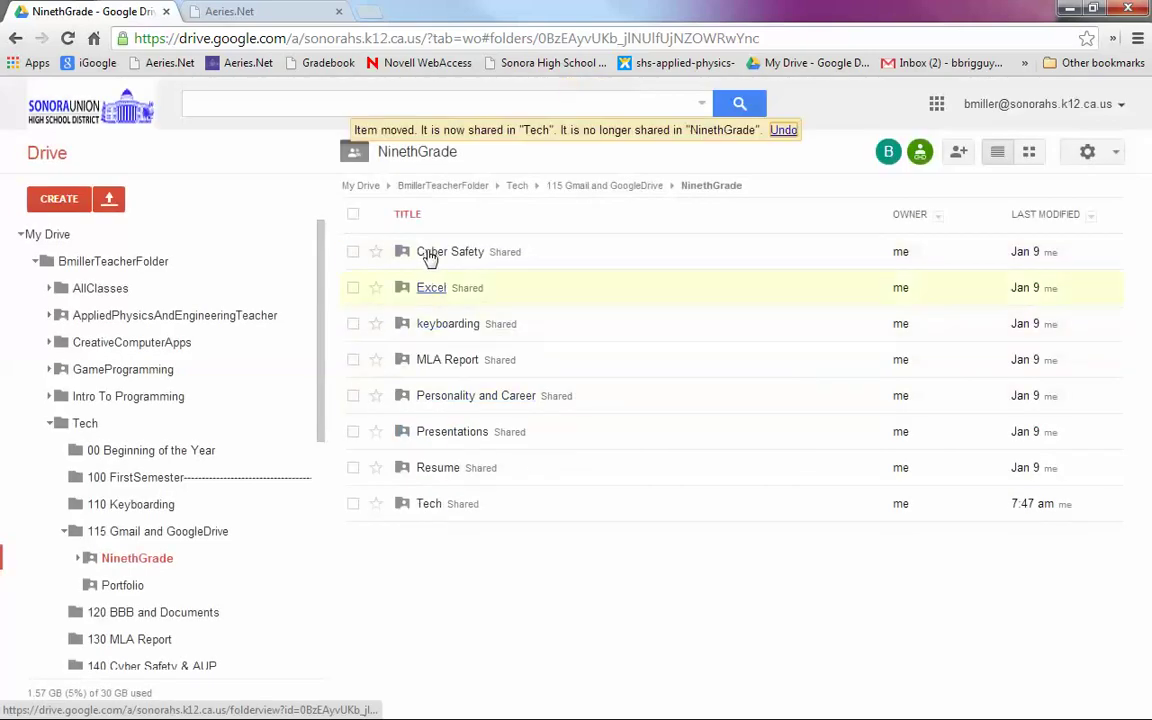
drag(428, 256, 428, 510)
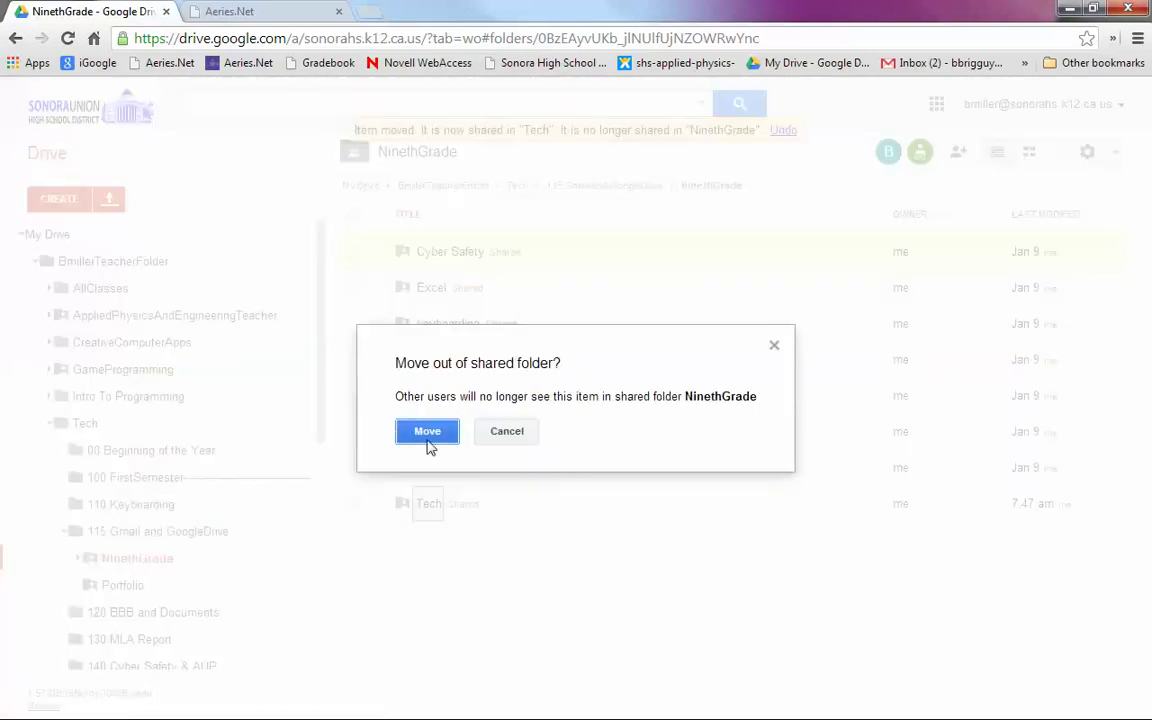
click(427, 438)
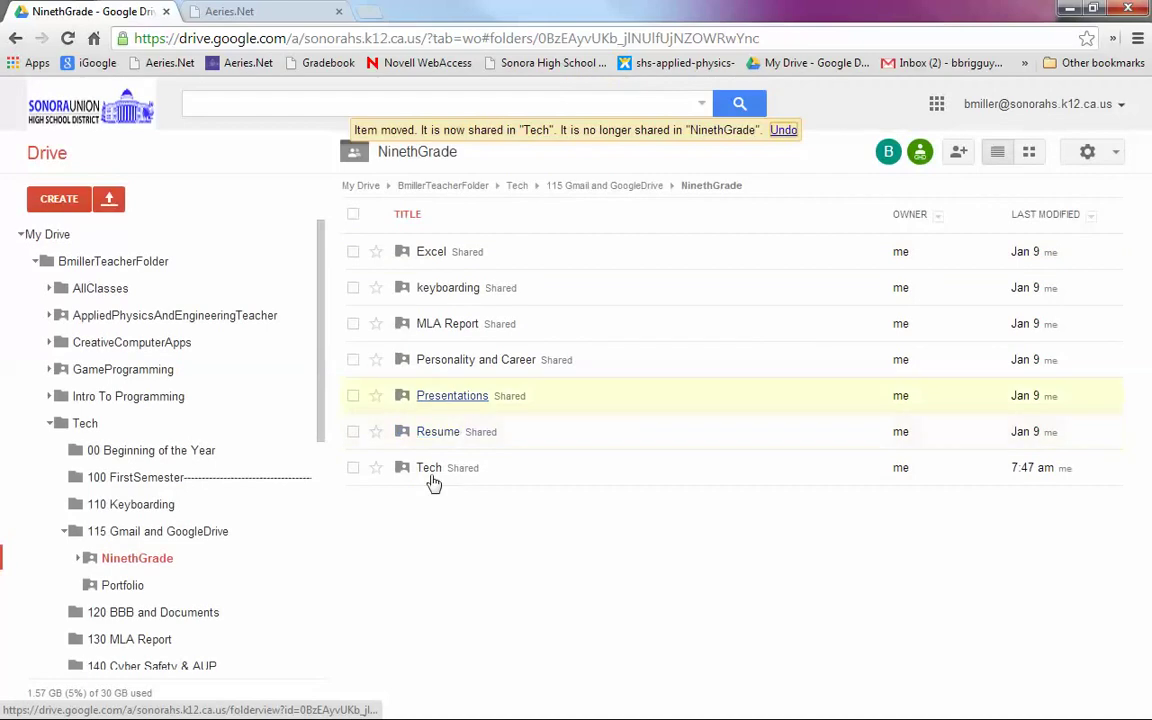
drag(431, 252, 433, 478)
click(435, 441)
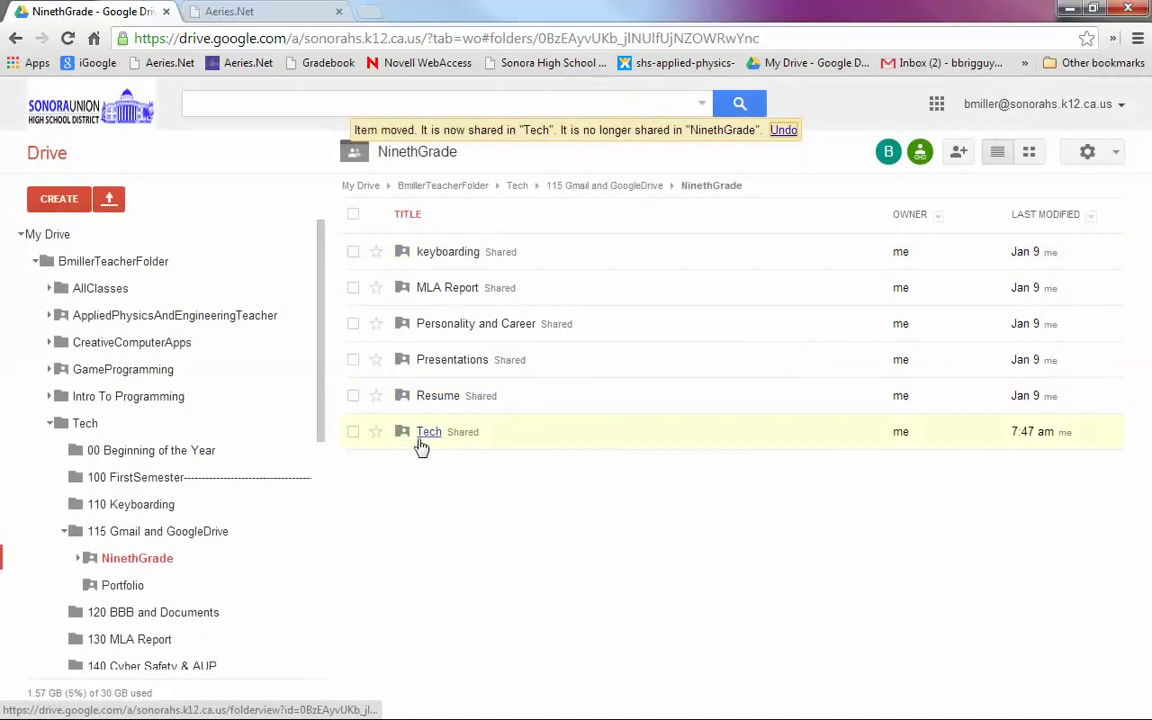
click(427, 433)
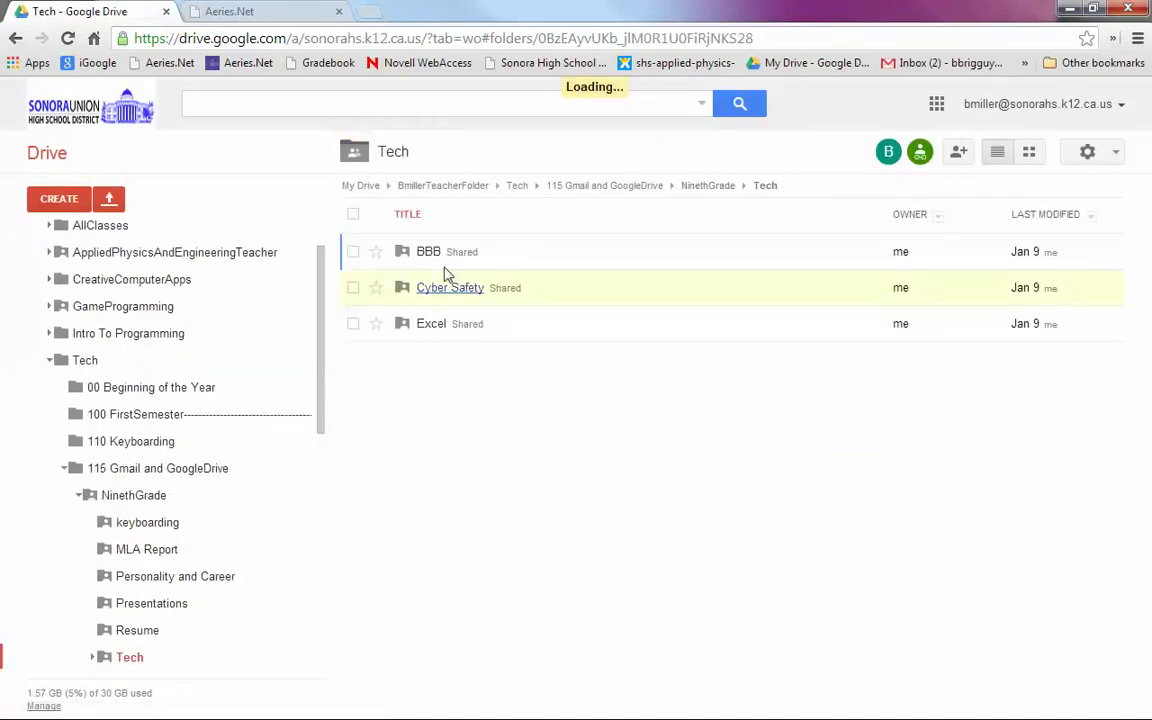